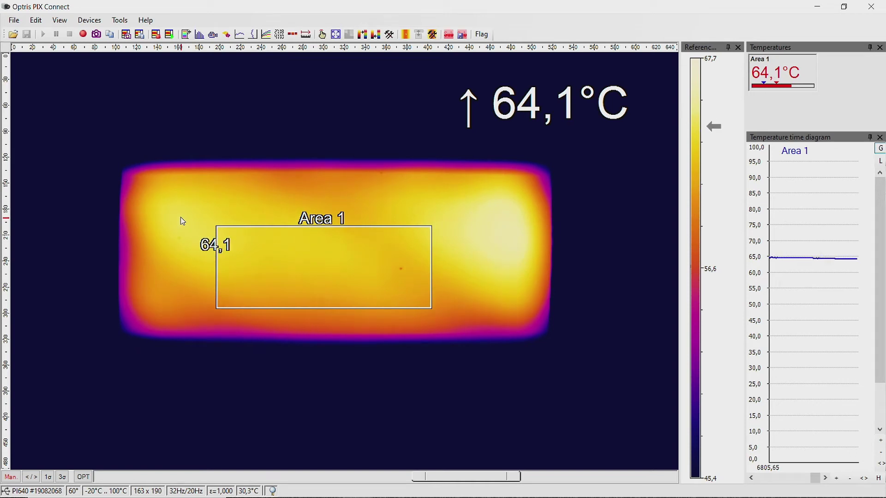
# Enable line scanner mode for the thermal camera
pyautogui.click(120, 19)
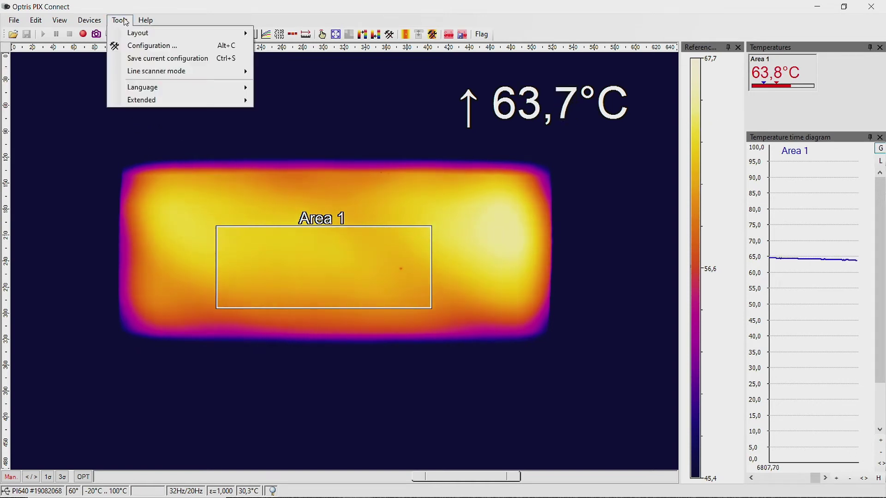
pyautogui.moveTo(148, 71)
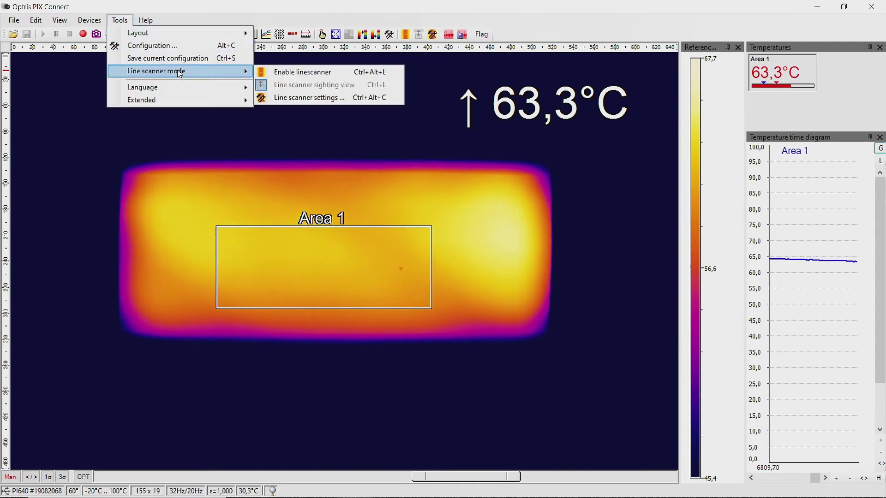
pyautogui.click(326, 73)
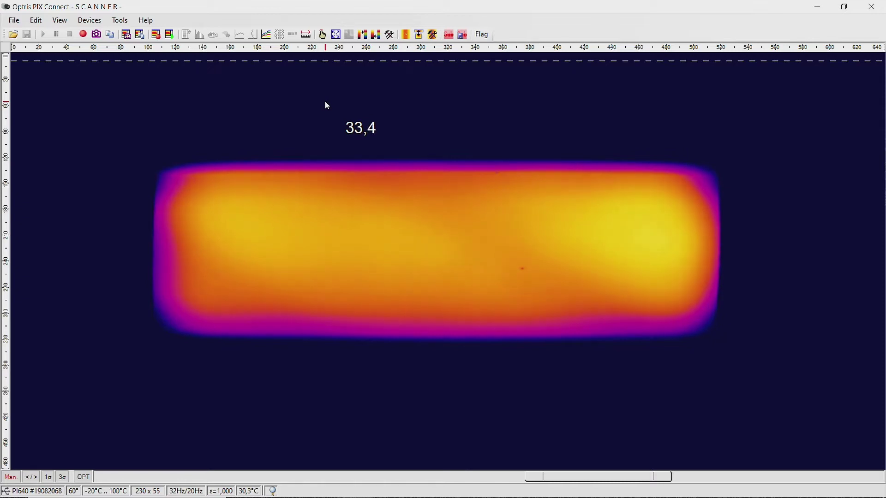
# Configure the line scanner as self triggered, triggering above 50 °C, and apply the settings
pyautogui.click(121, 22)
pyautogui.moveTo(249, 73)
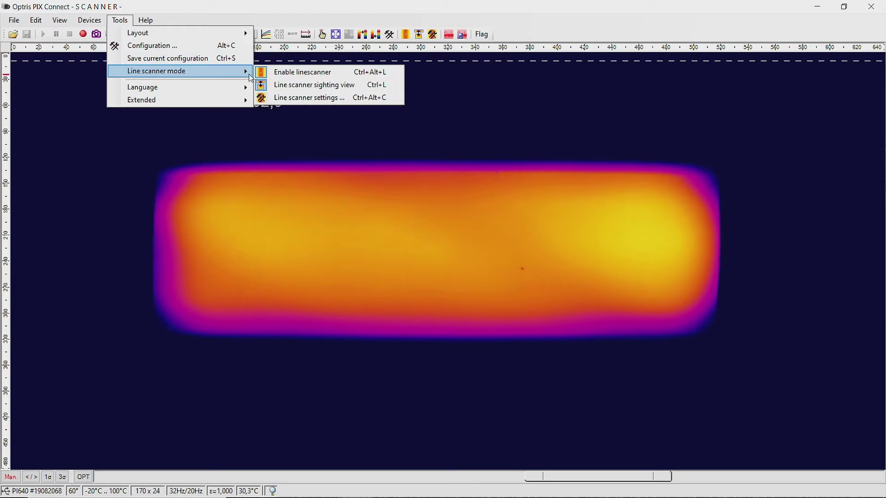
pyautogui.click(288, 97)
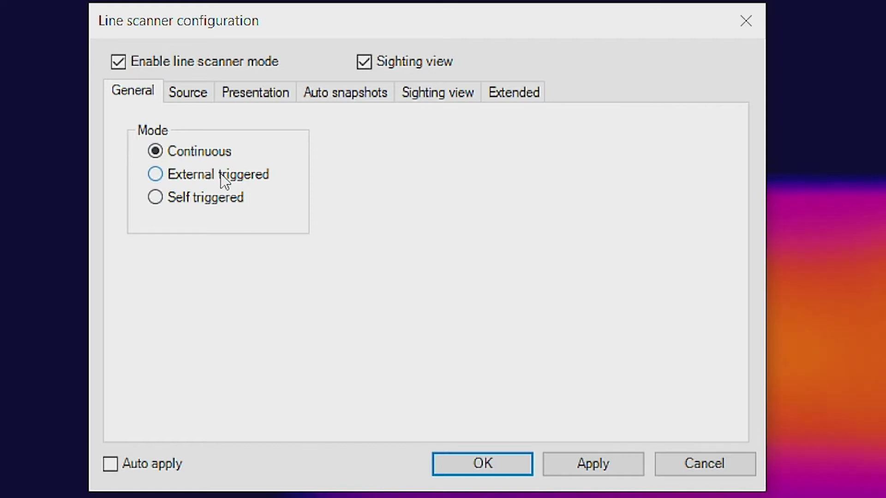
pyautogui.click(204, 206)
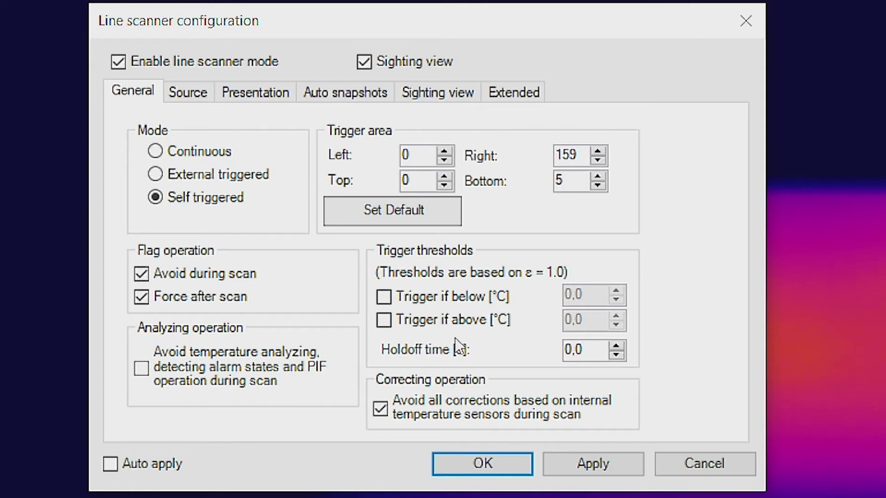
pyautogui.click(421, 326)
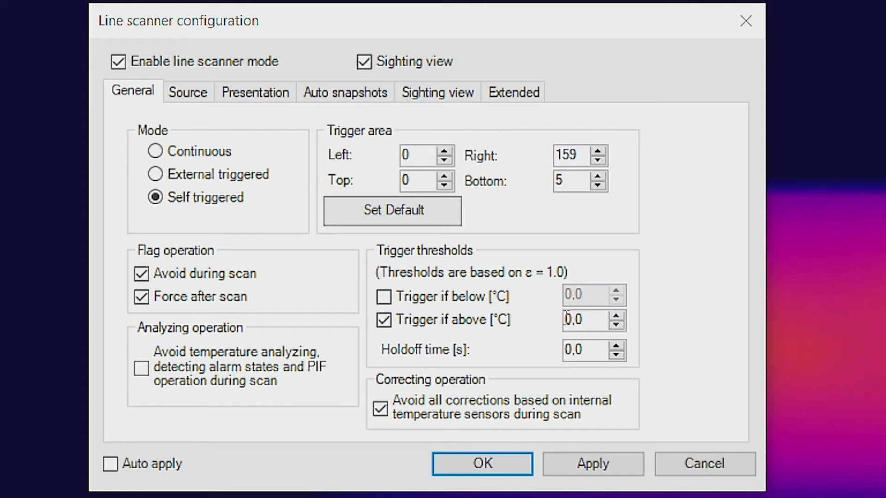
pyautogui.moveTo(574, 324); pyautogui.dragTo(539, 326)
pyautogui.write('50')
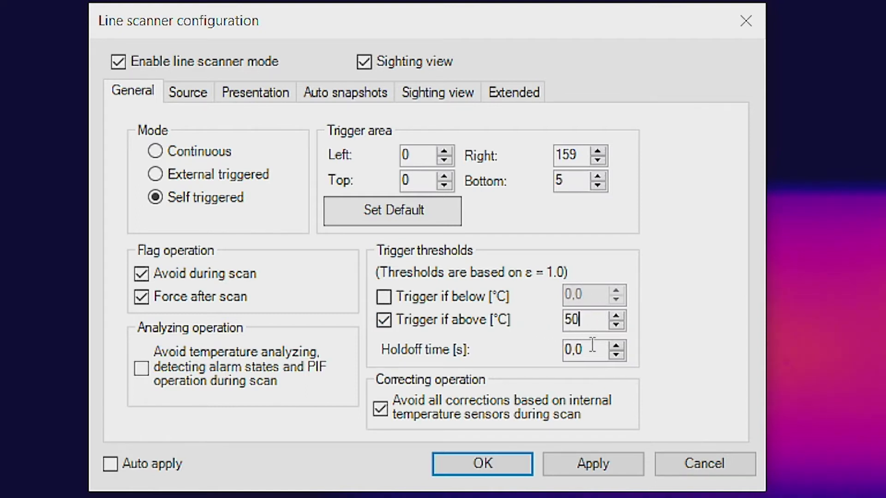
pyautogui.click(590, 472)
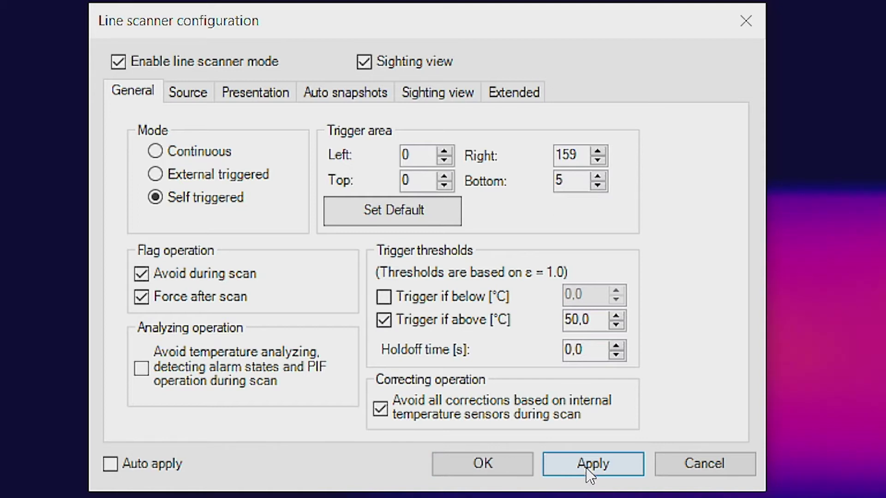
# Set the line scanner's source direction to scan on a user defined line, apply it and close the configuration
pyautogui.click(189, 95)
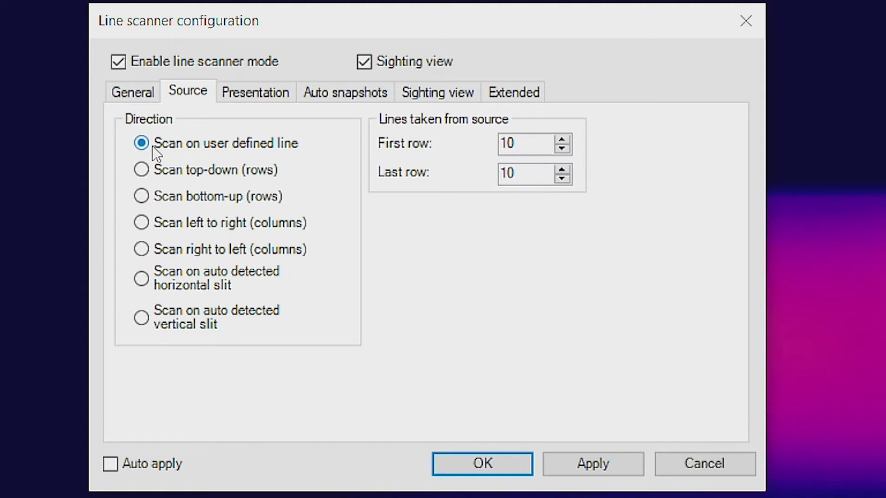
pyautogui.click(190, 145)
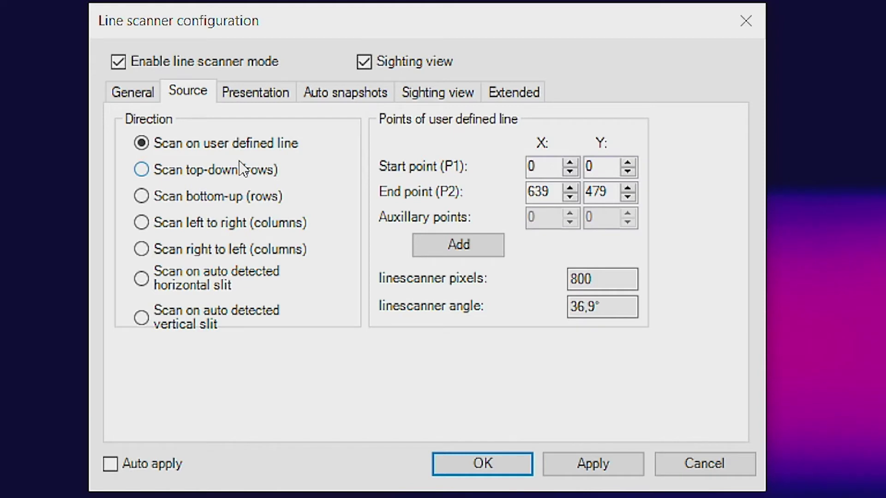
pyautogui.click(606, 475)
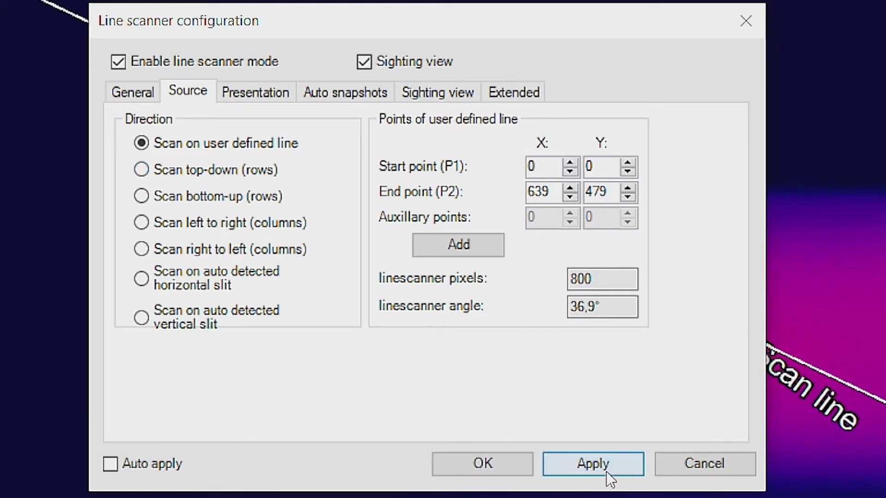
pyautogui.click(483, 464)
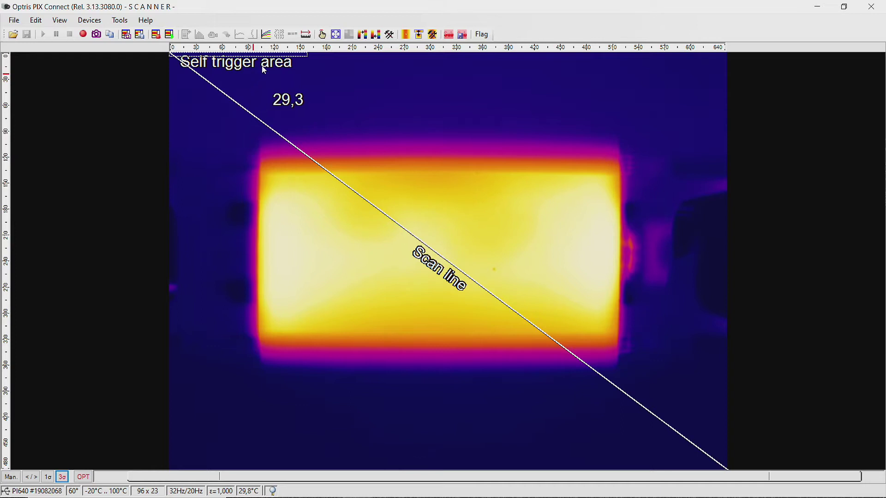
# Move the self trigger area onto the upper part of the hot object in the sighting view
pyautogui.moveTo(265, 70); pyautogui.dragTo(306, 62)
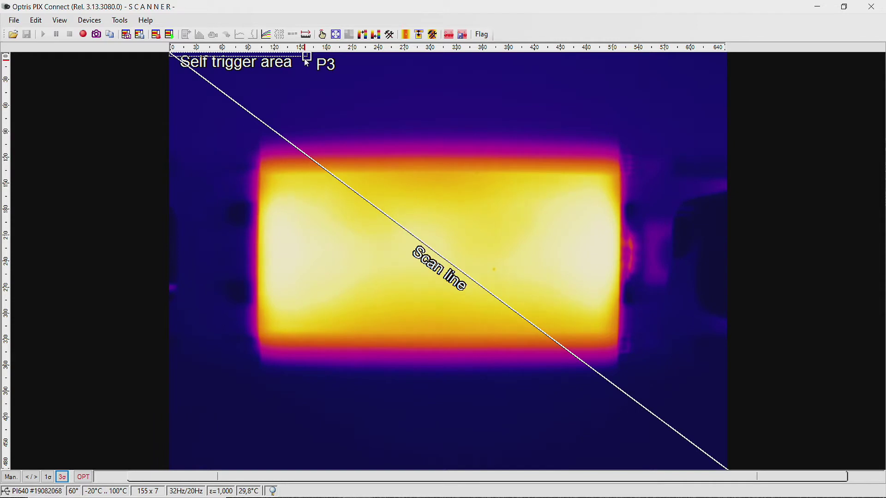
pyautogui.moveTo(310, 64); pyautogui.dragTo(505, 196)
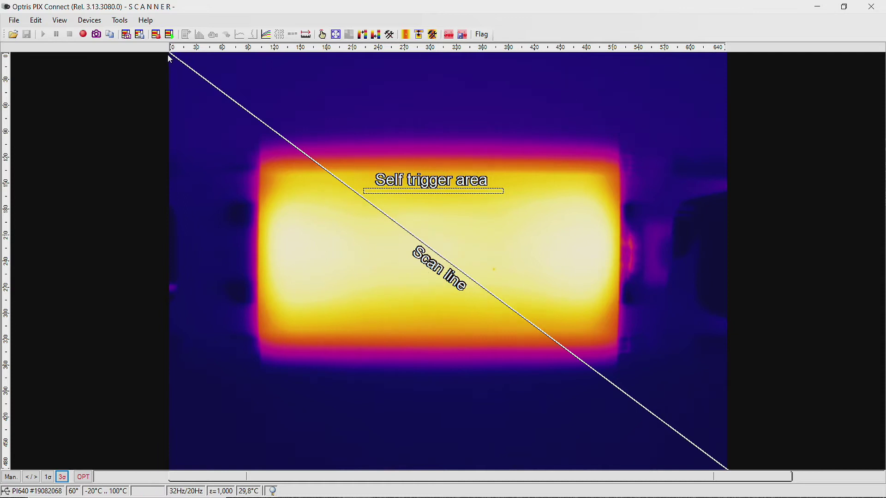
# Reposition both scan line endpoints so it runs horizontally across the hot object, from about (53, 206) to about (554, 206)
pyautogui.moveTo(171, 58)
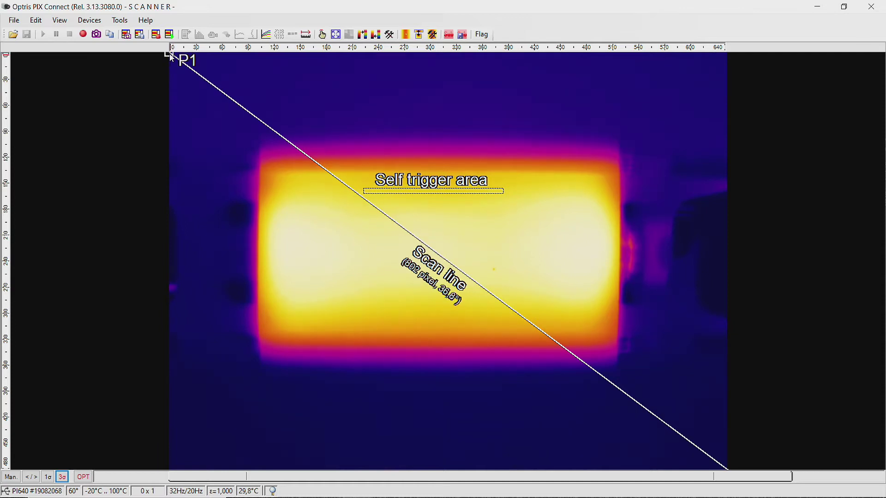
pyautogui.moveTo(172, 58); pyautogui.dragTo(218, 239)
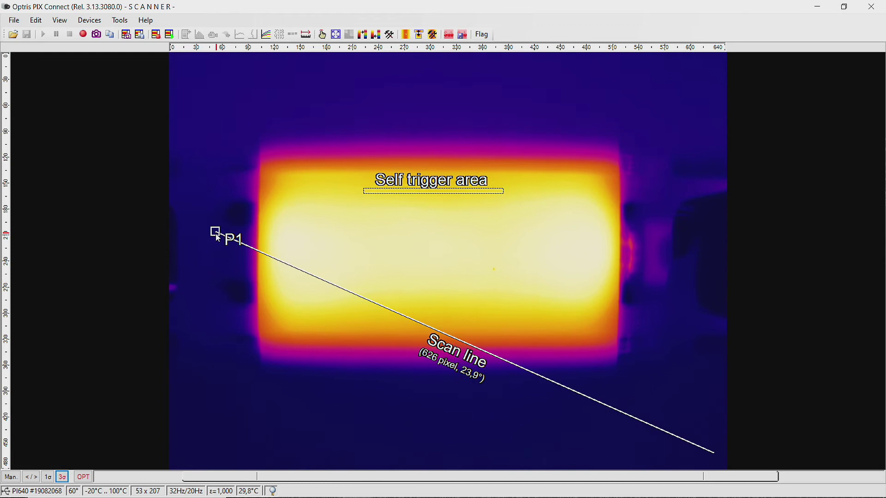
pyautogui.click(203, 239)
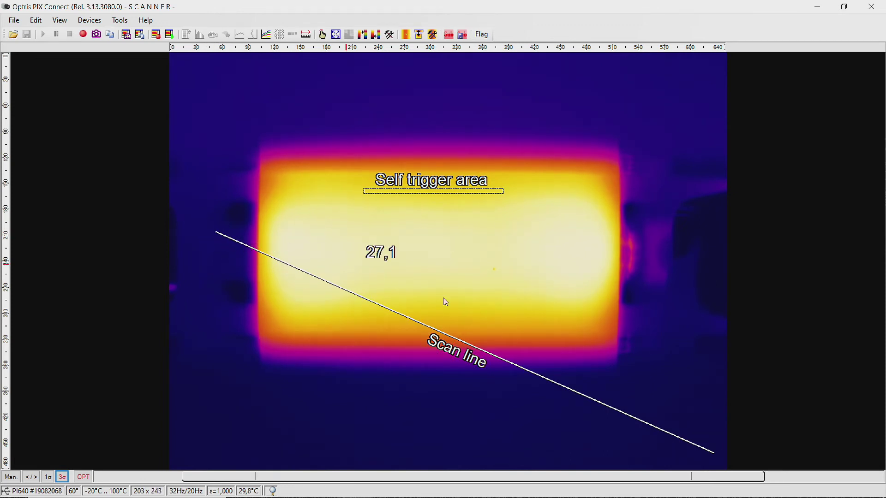
pyautogui.click(713, 456)
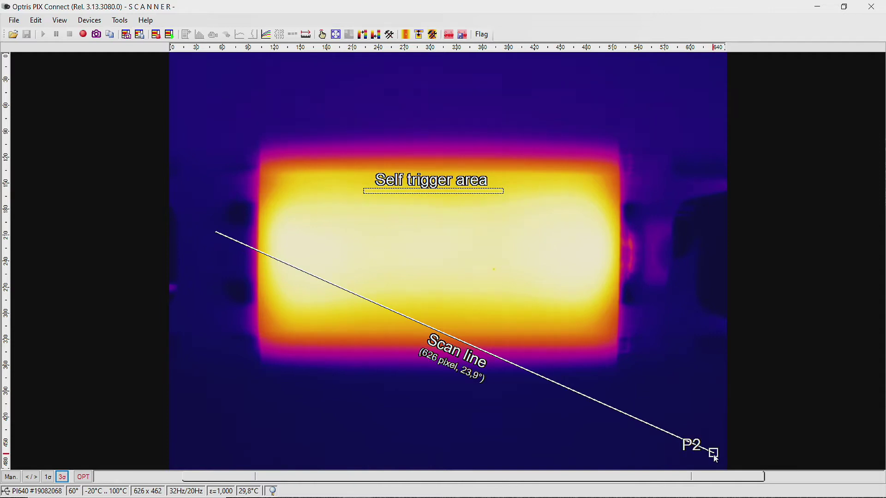
pyautogui.moveTo(716, 460); pyautogui.dragTo(652, 254)
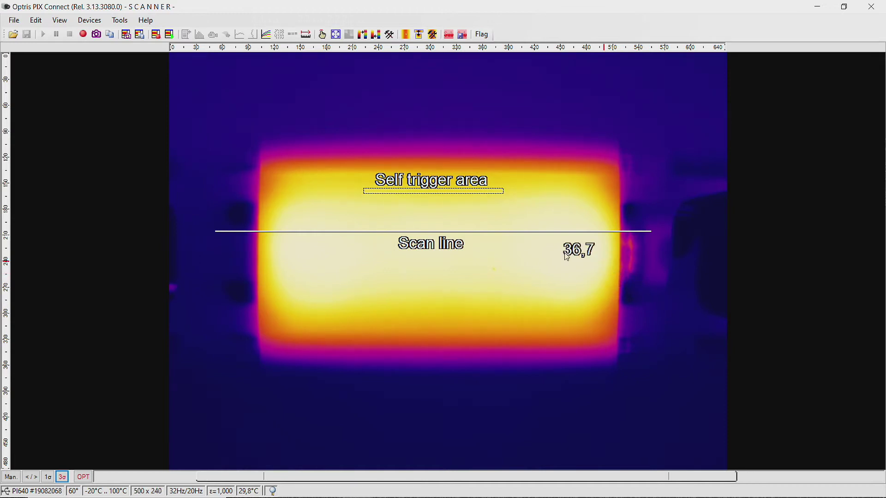
# In the line scanner's presentation settings, switch the mode to Linecount and set the line count to 320
pyautogui.click(120, 21)
pyautogui.moveTo(174, 72)
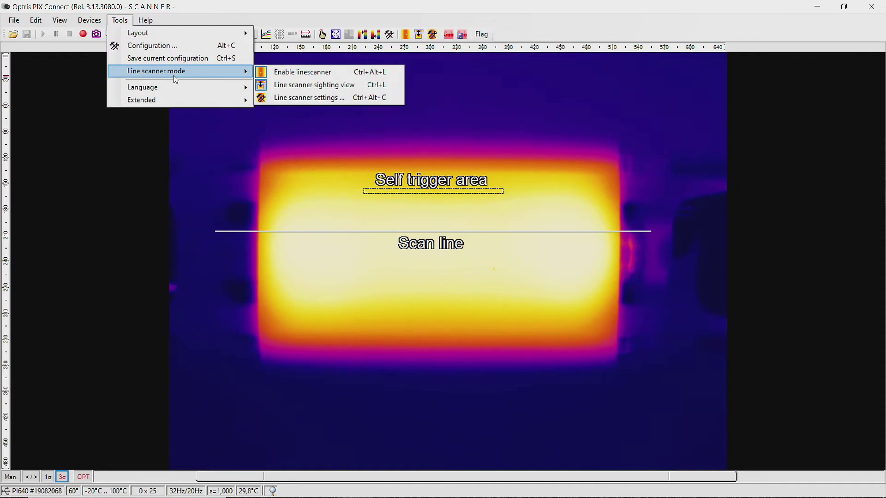
pyautogui.click(292, 101)
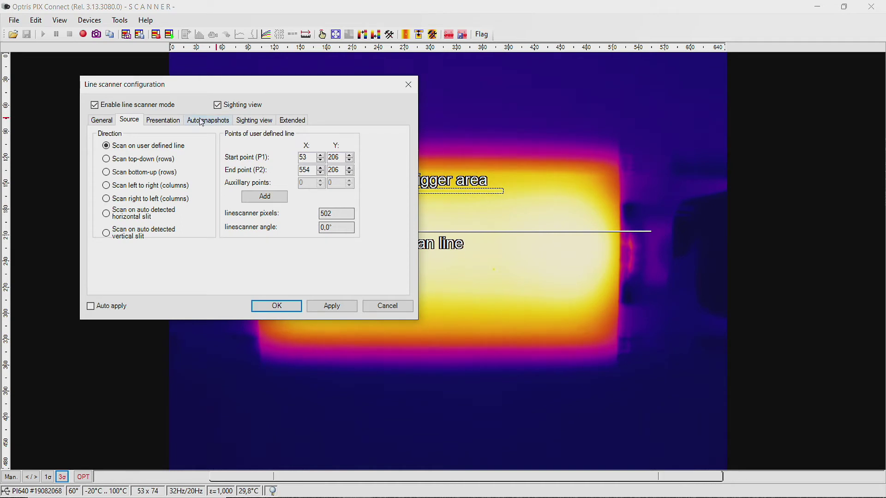
pyautogui.click(172, 121)
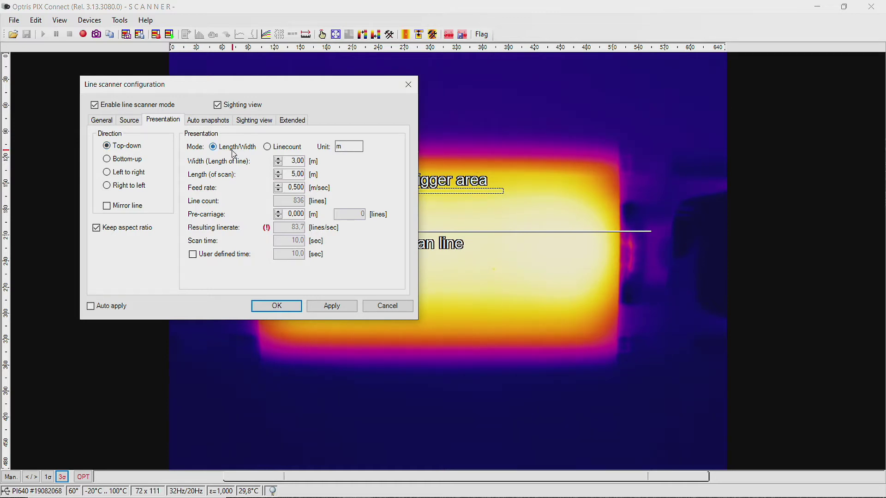
pyautogui.click(267, 148)
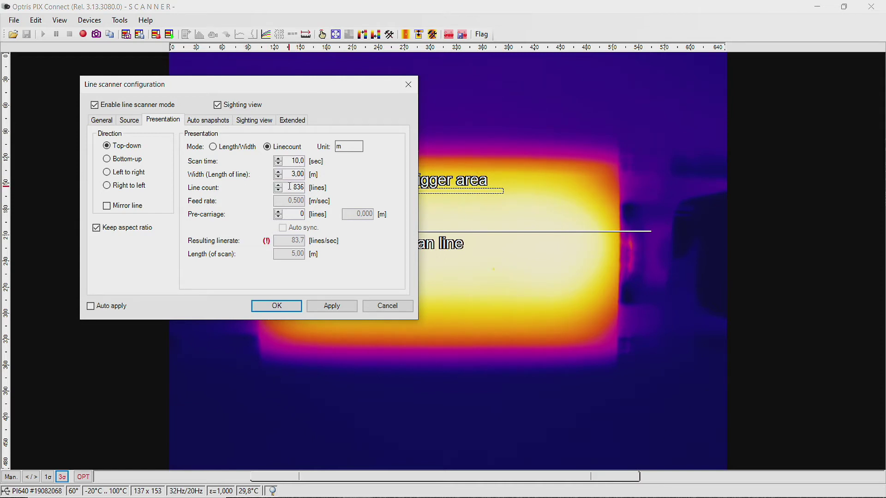
pyautogui.moveTo(289, 187); pyautogui.dragTo(315, 188)
pyautogui.write('320')
pyautogui.click(297, 160)
# Enable automatic snapshots after every 1 linescan, then apply and close the line scanner configuration
pyautogui.click(213, 123)
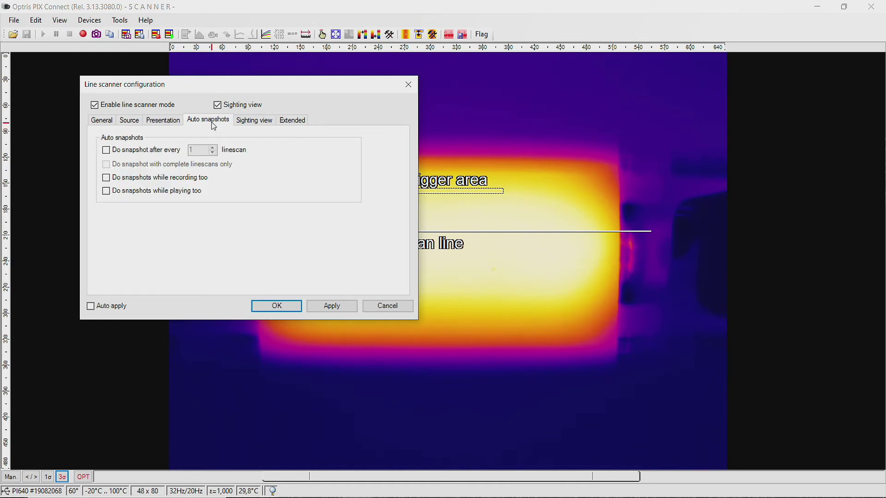
pyautogui.click(128, 152)
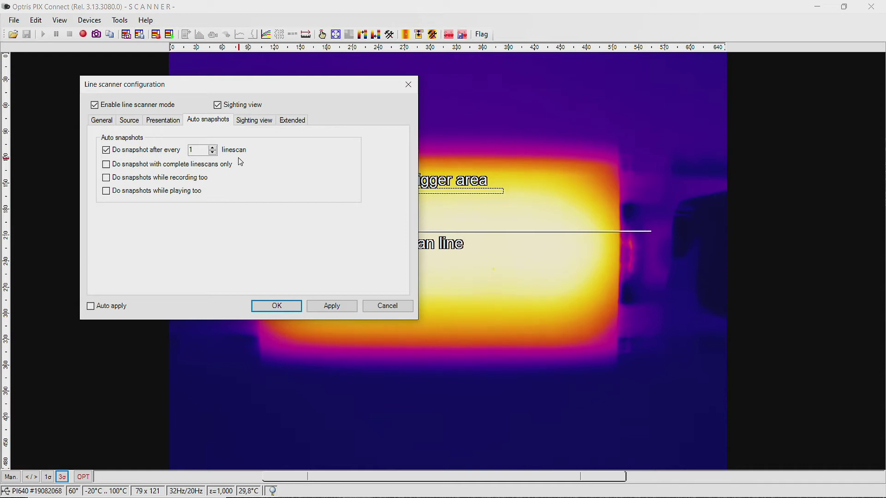
pyautogui.click(334, 306)
pyautogui.click(276, 306)
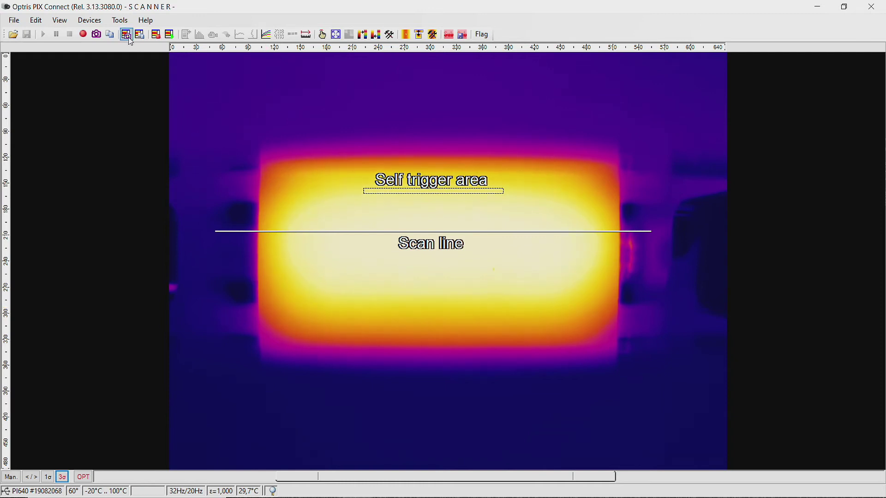
# Turn off the line scanner sighting view to display the scanned image
pyautogui.click(120, 21)
pyautogui.moveTo(158, 74)
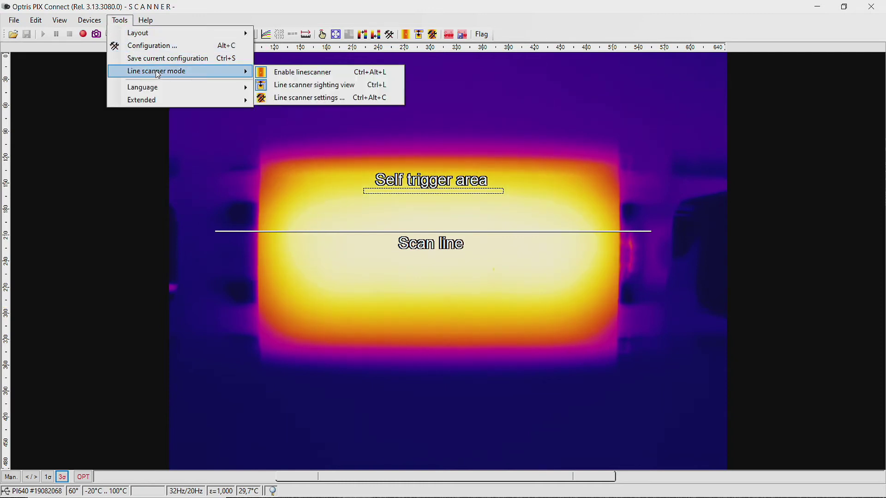
pyautogui.click(289, 87)
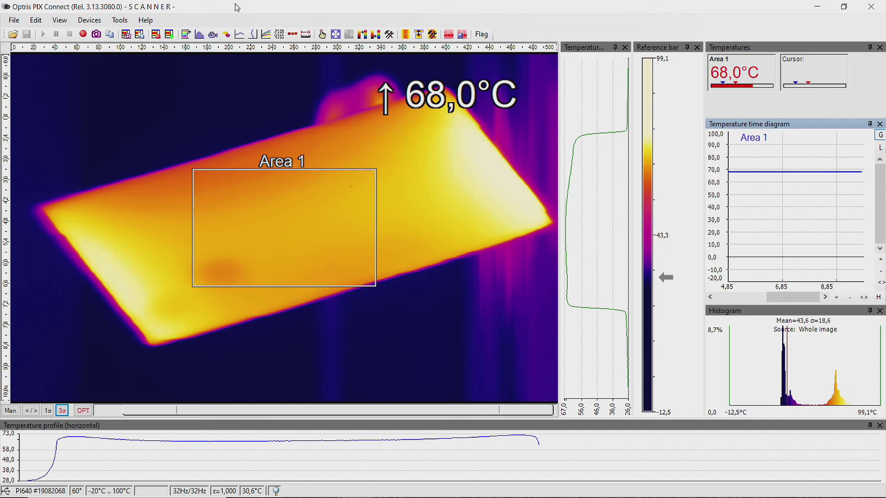
# Show the snapshot history, dock it beside the scanned thermal image and narrow it
pyautogui.click(59, 20)
pyautogui.moveTo(141, 34)
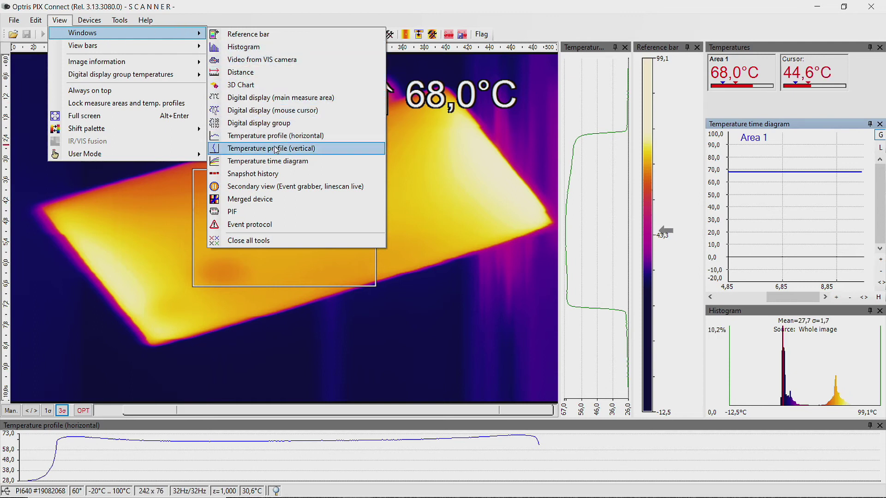
pyautogui.click(264, 174)
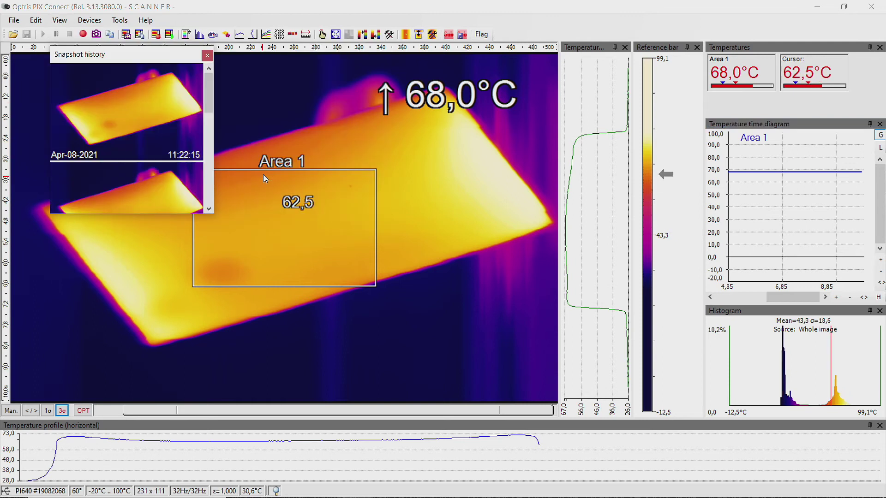
pyautogui.moveTo(212, 84)
pyautogui.mouseDown()
pyautogui.moveTo(212, 92)
pyautogui.moveTo(214, 70)
pyautogui.mouseUp()
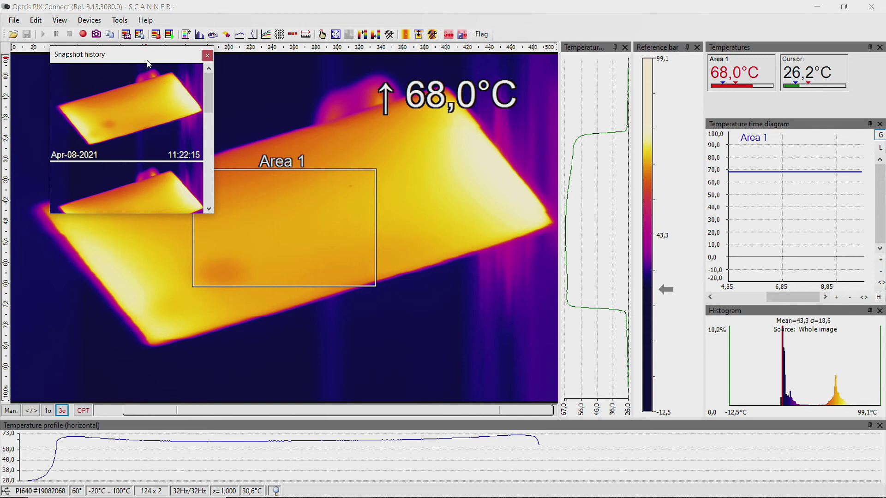
pyautogui.moveTo(148, 63); pyautogui.dragTo(17, 232)
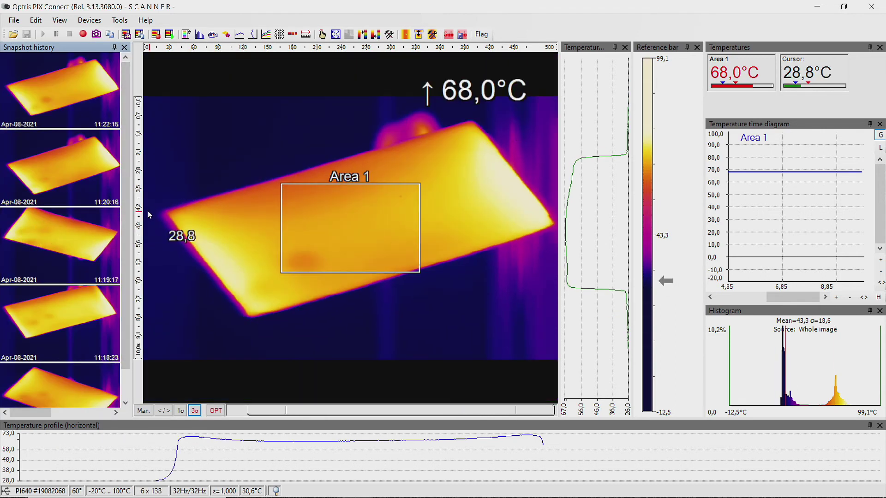
pyautogui.moveTo(132, 211); pyautogui.dragTo(98, 212)
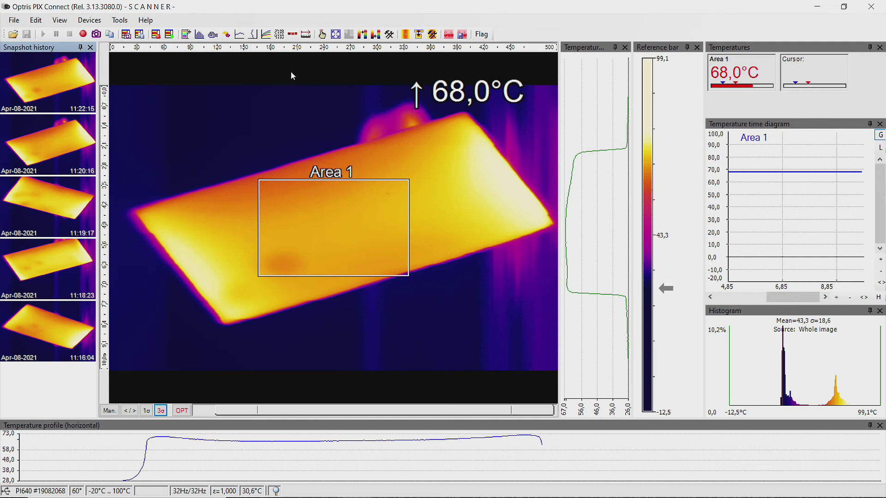
# Add a second measure area in the measure area configuration
pyautogui.click(116, 23)
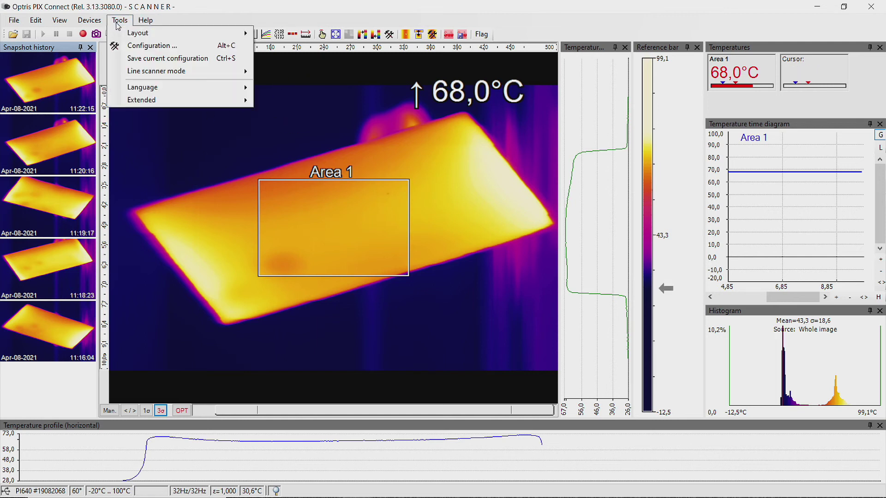
pyautogui.click(137, 48)
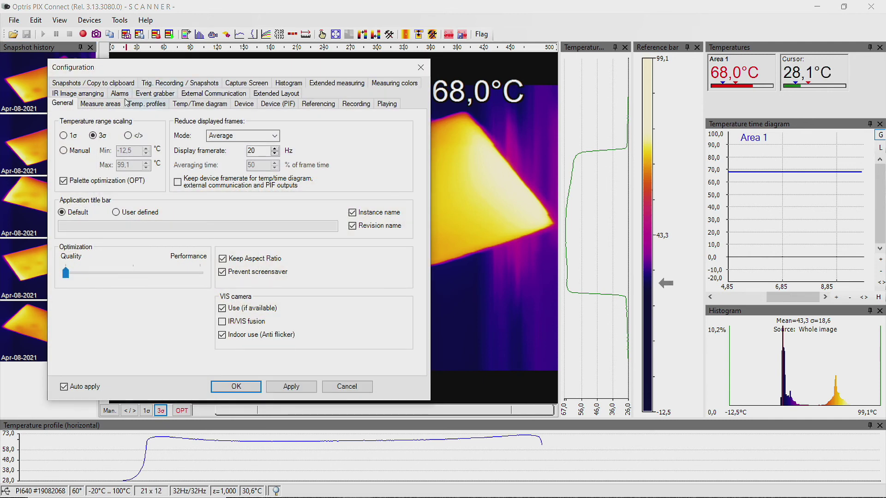
pyautogui.click(112, 105)
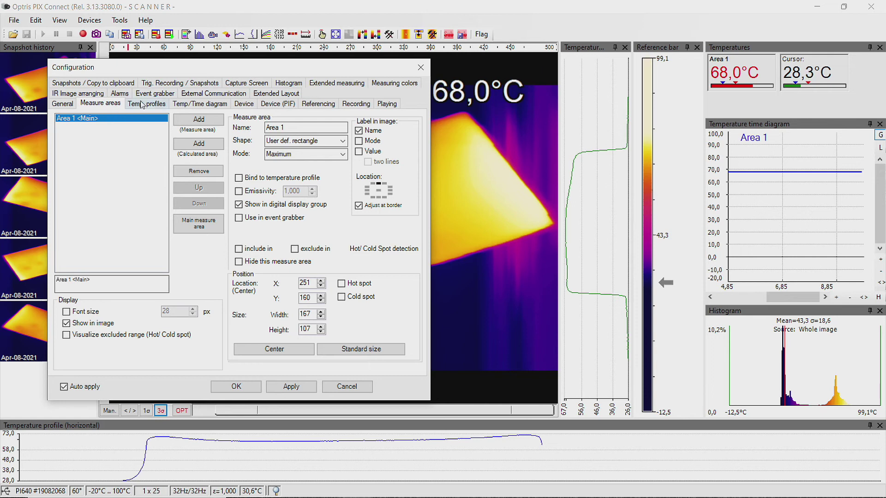
pyautogui.click(198, 121)
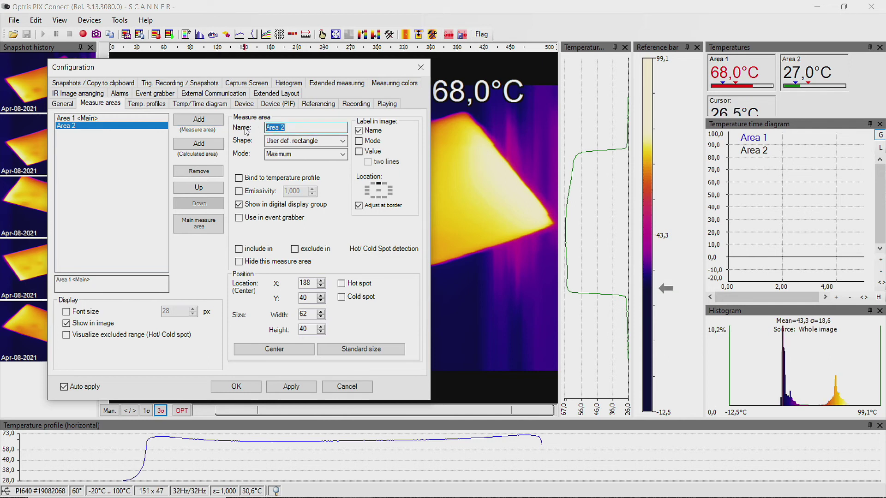
# Set the new measure area's shape to Polygon and confirm the configuration
pyautogui.click(342, 142)
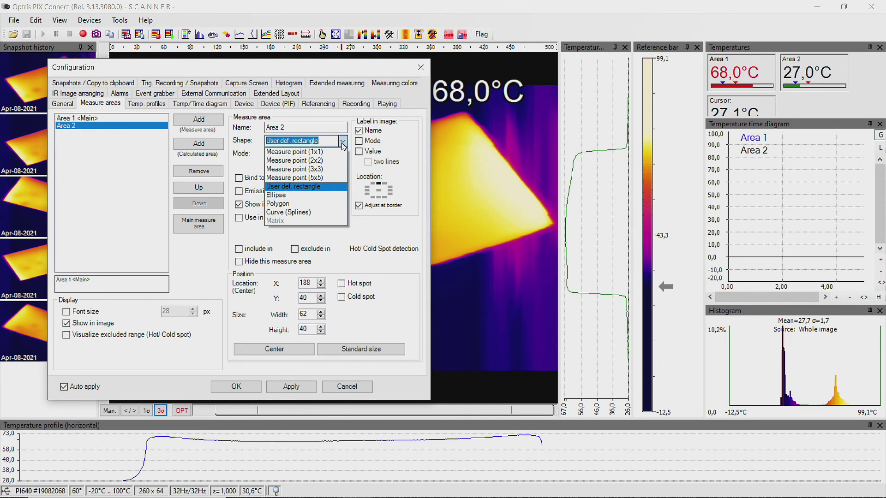
pyautogui.click(343, 144)
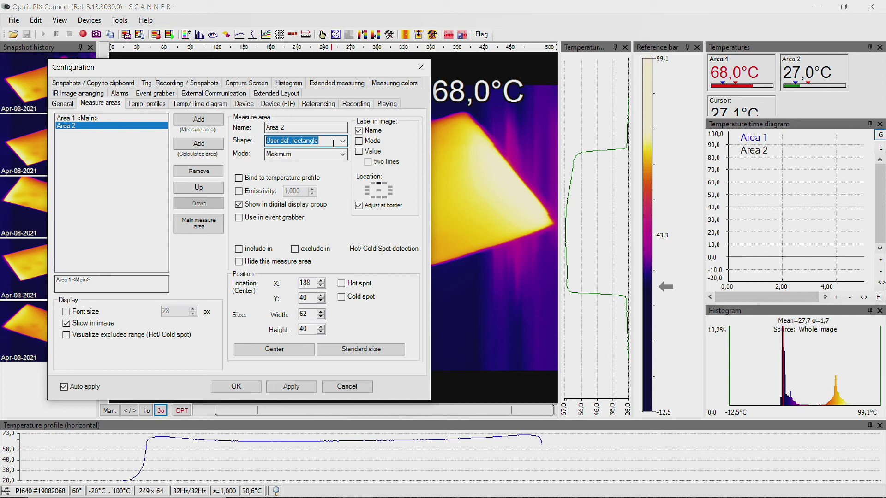
pyautogui.click(345, 141)
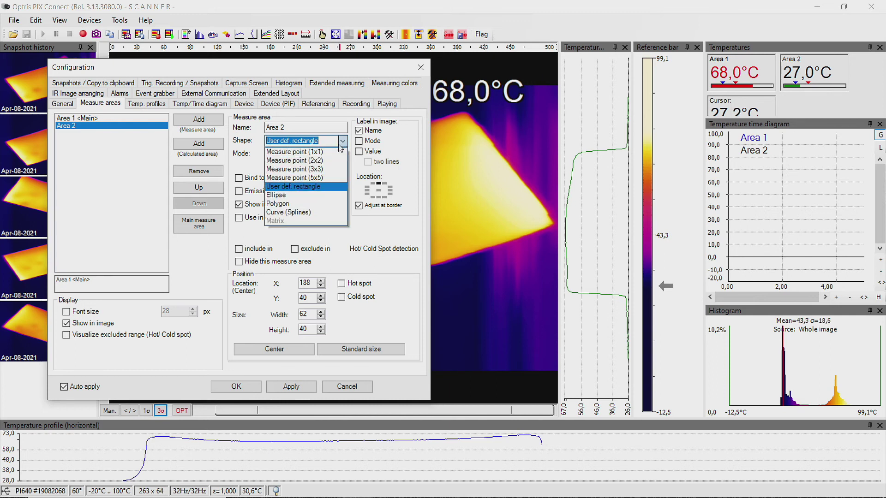
pyautogui.click(287, 204)
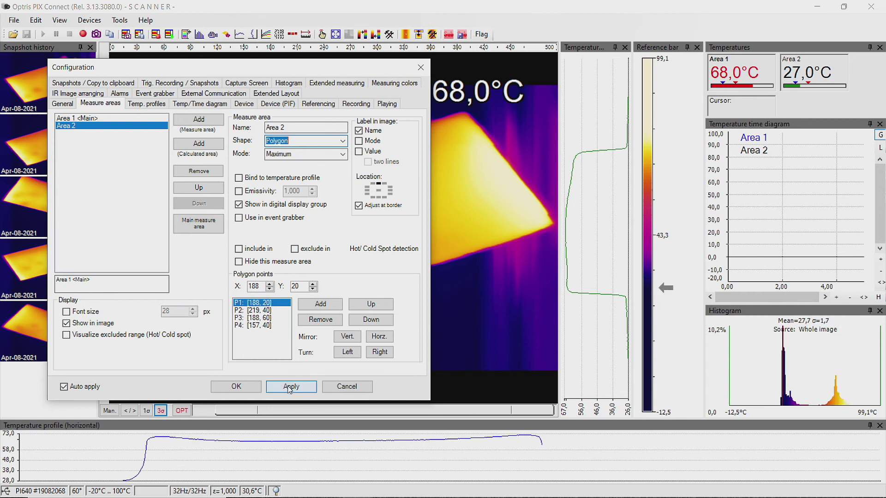
pyautogui.click(236, 387)
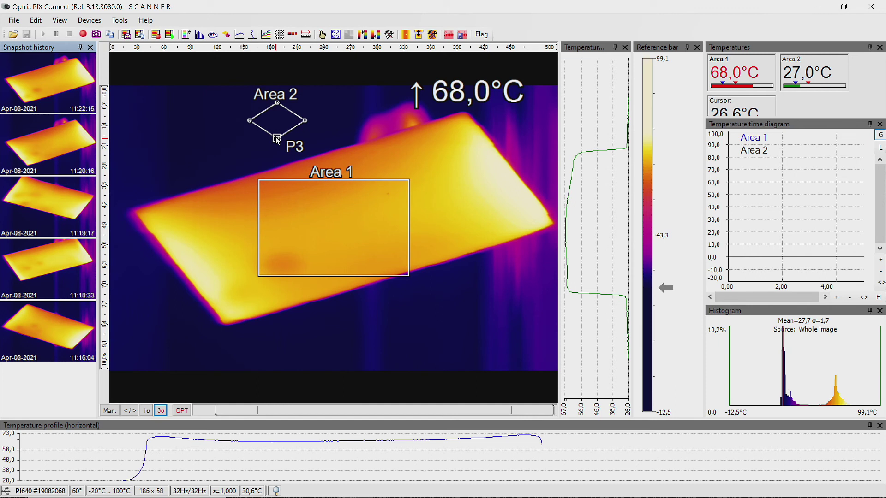
# Move the corner points of the Area 2 polygon onto the hot plate's corners so that it outlines the plate
pyautogui.moveTo(276, 139); pyautogui.dragTo(144, 220)
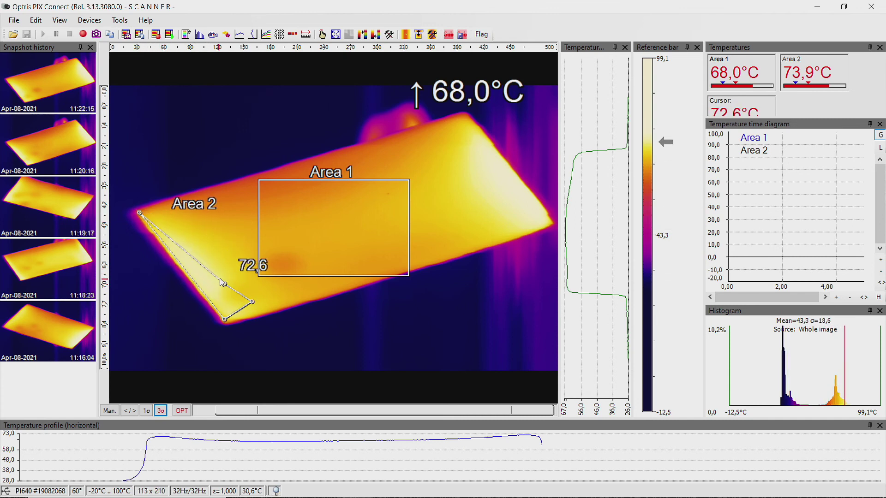
pyautogui.moveTo(225, 286); pyautogui.dragTo(463, 113)
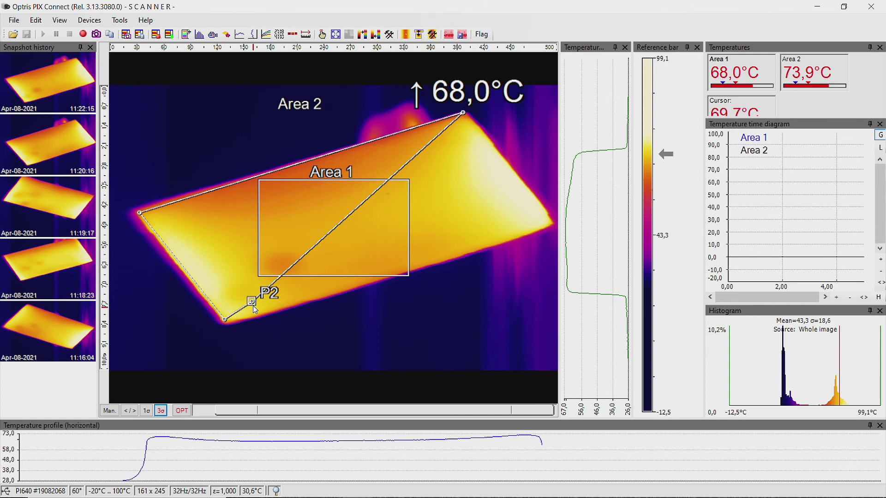
pyautogui.moveTo(255, 309); pyautogui.dragTo(547, 220)
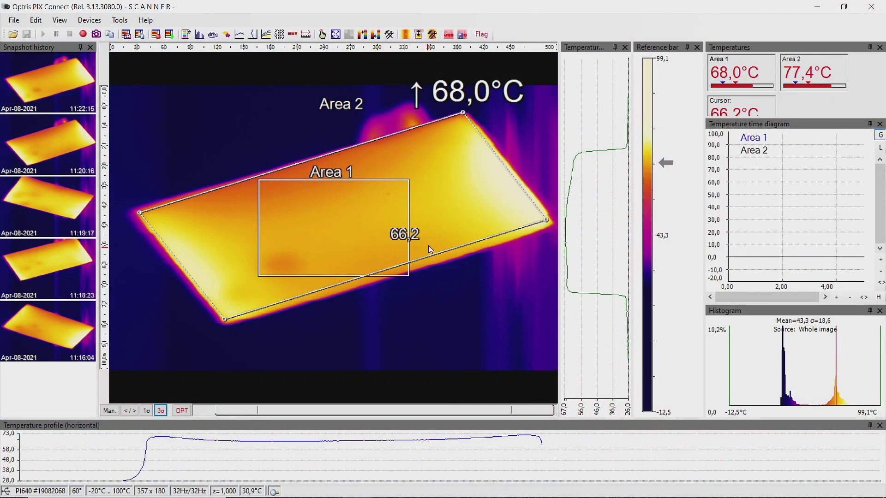
# Examine the Length/Width mode options in the line scanner's presentation settings and close the configuration without saving
pyautogui.click(120, 20)
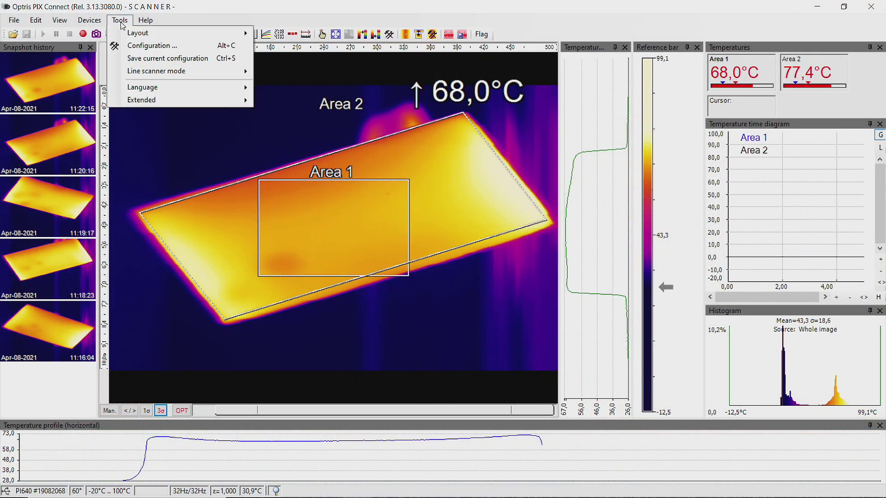
pyautogui.moveTo(155, 72)
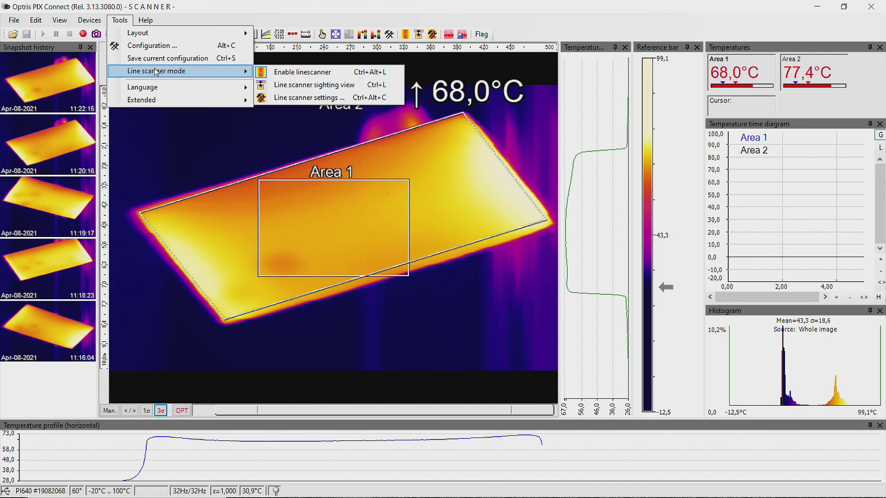
pyautogui.click(299, 98)
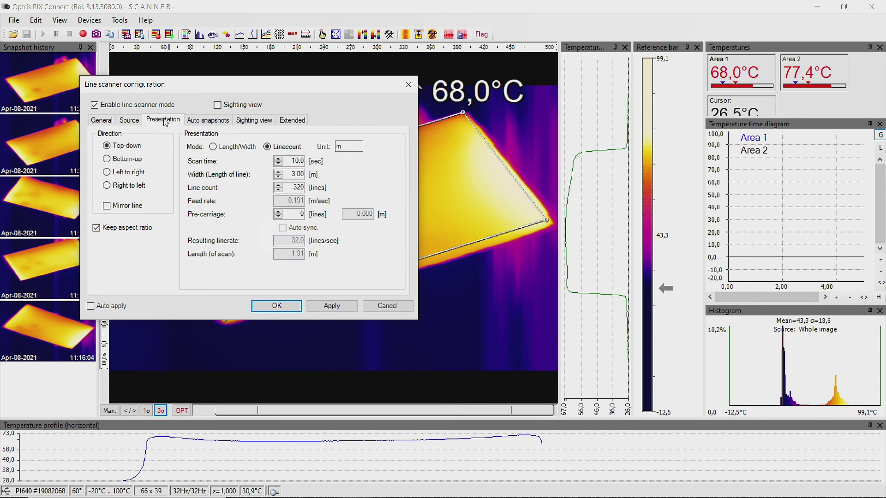
pyautogui.click(228, 151)
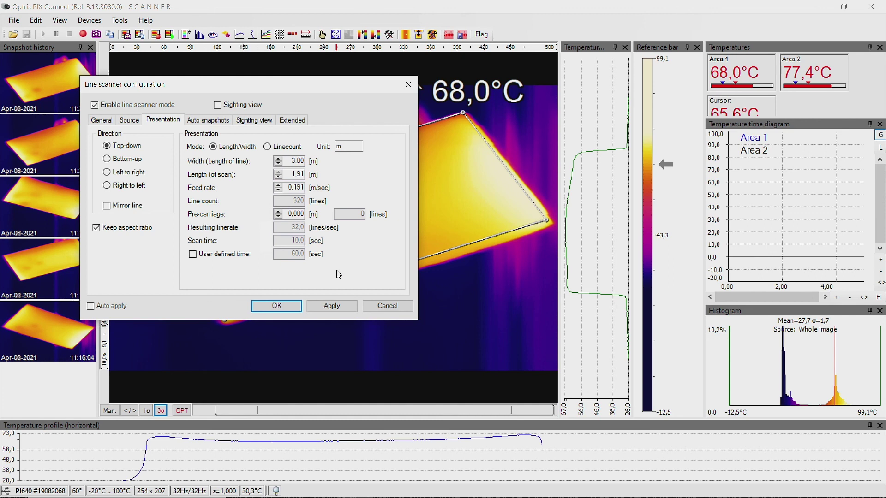
pyautogui.click(393, 307)
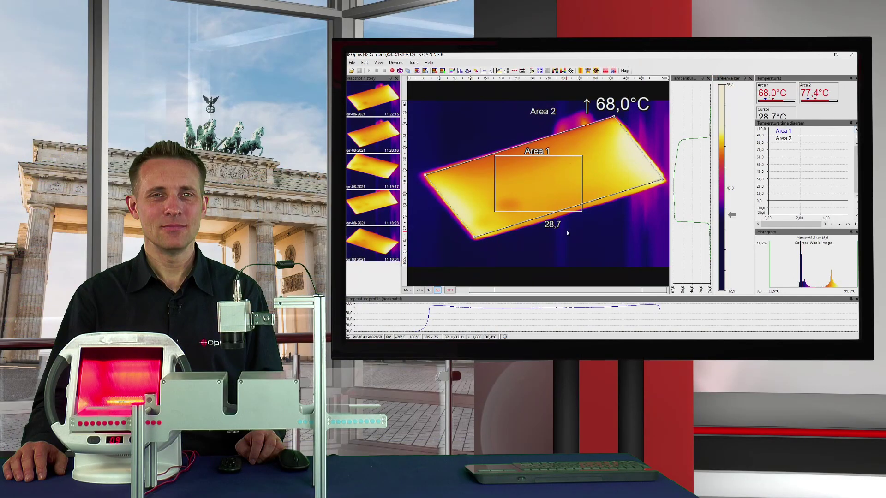